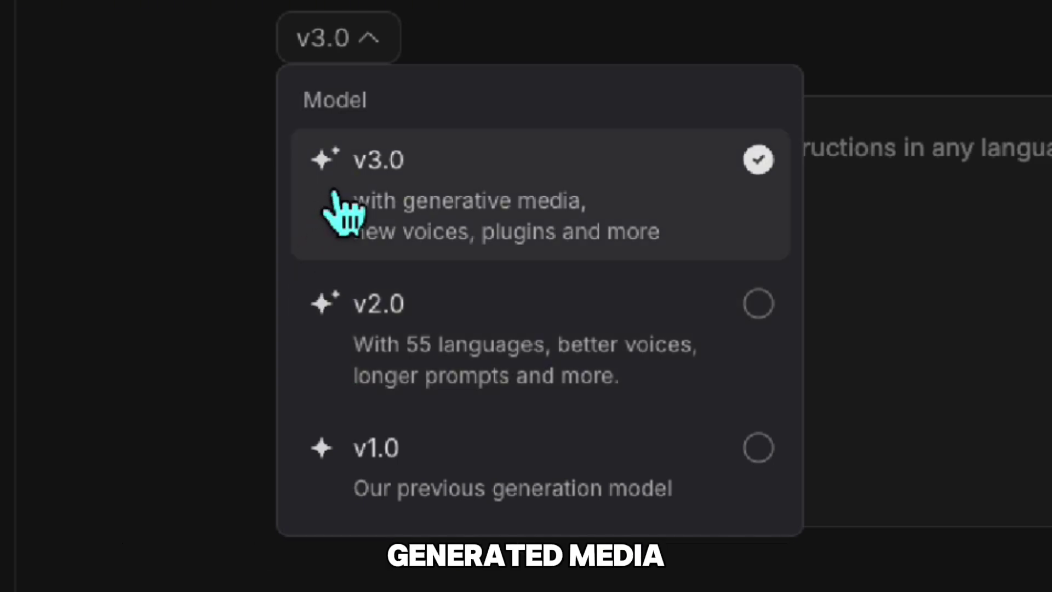
Open the Workflows collection and scroll the Top picks carousel right to the Animated video option
{"action": "left_click", "coordinate": [333, 192]}
{"action": "left_click", "coordinate": [823, 179]}
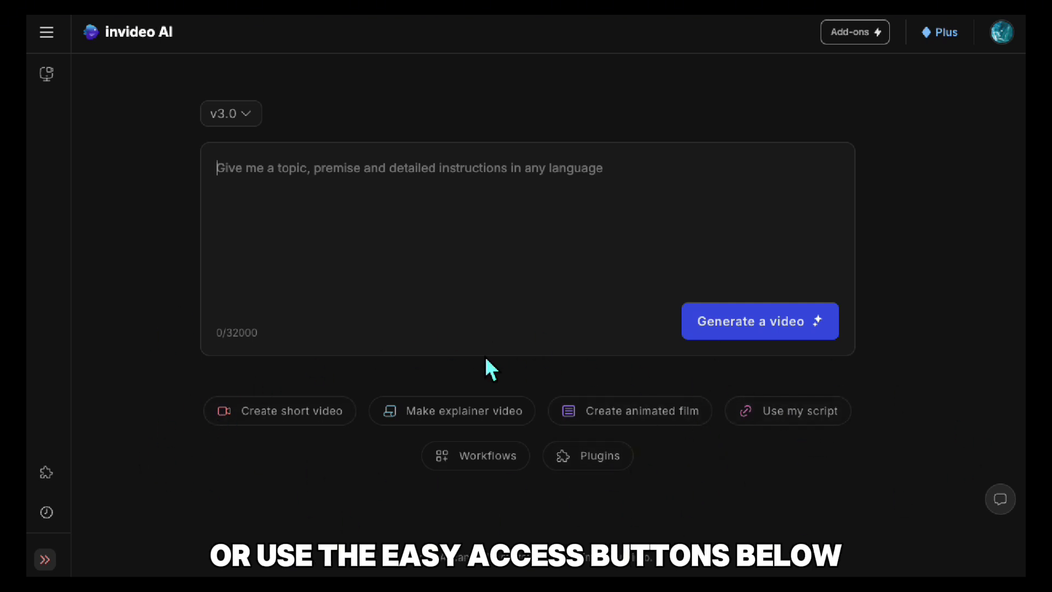
{"action": "left_click", "coordinate": [502, 460]}
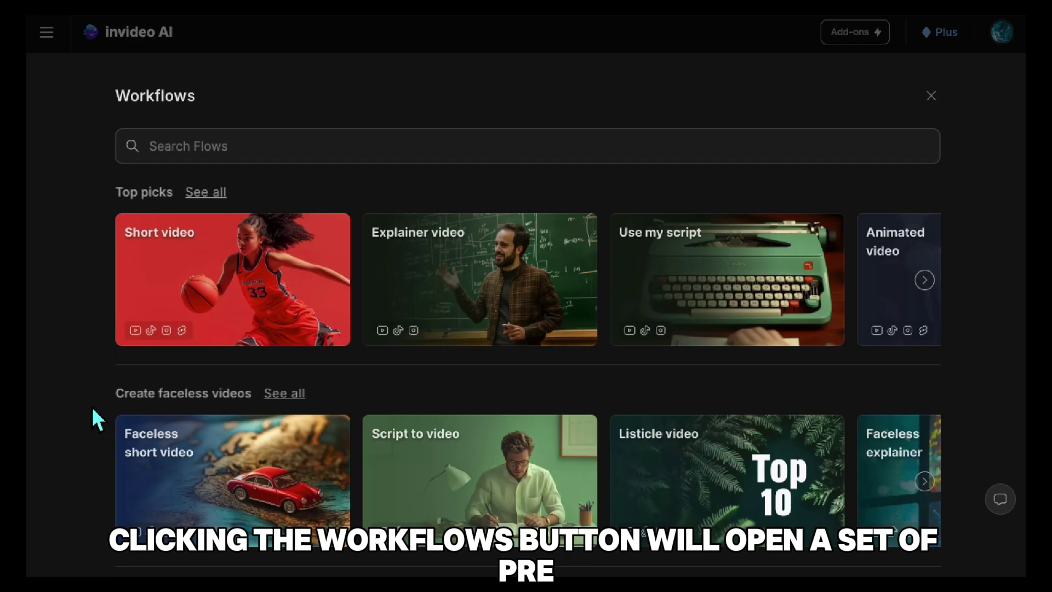
{"action": "scroll", "coordinate": [337, 299], "scroll_direction": "right", "scroll_amount": 3}
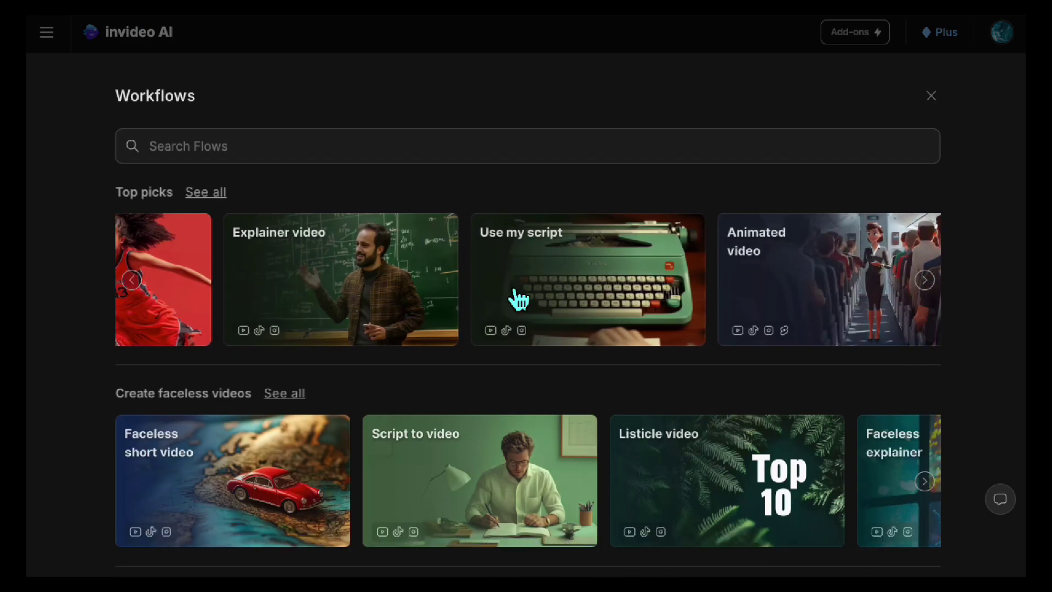
{"action": "scroll", "coordinate": [512, 299], "scroll_direction": "right", "scroll_amount": 5}
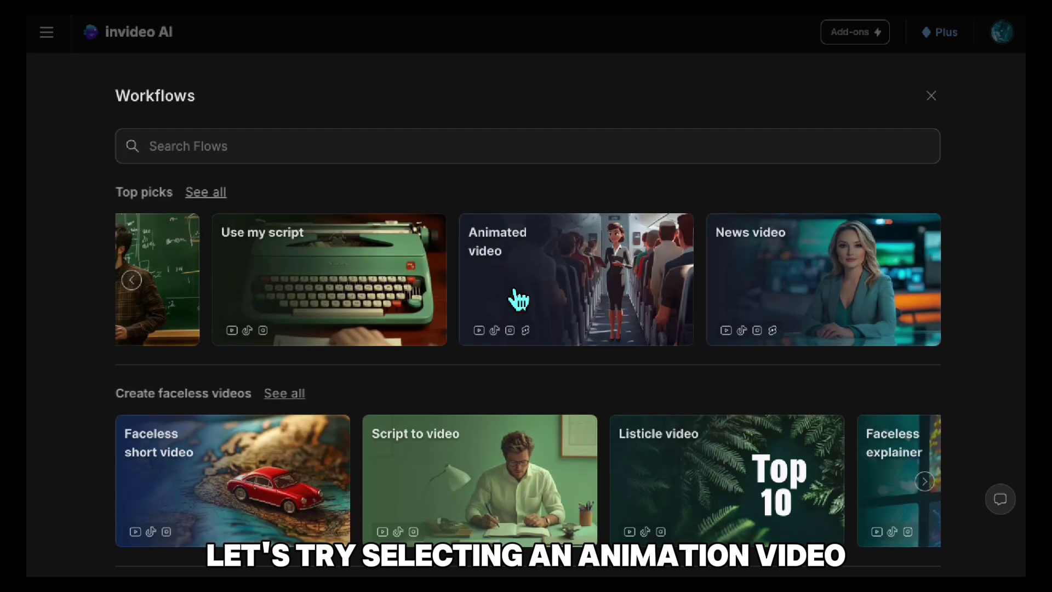
Start the Animated video workflow with 1 minute duration, YouTube platform and only generated clips
{"action": "left_click", "coordinate": [554, 284]}
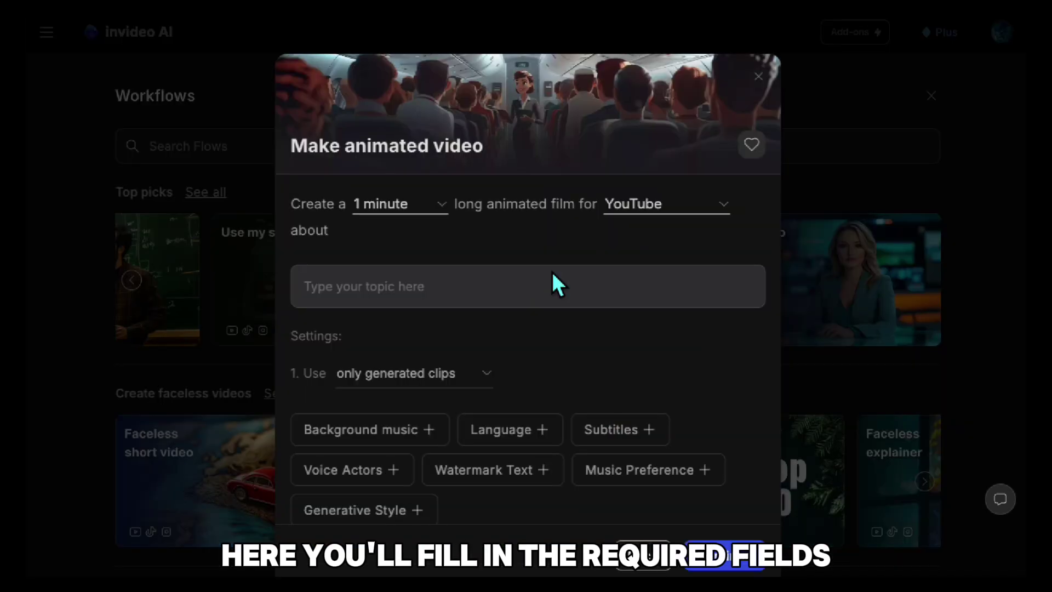
{"action": "left_click", "coordinate": [400, 204]}
{"action": "left_click", "coordinate": [397, 202]}
{"action": "left_click", "coordinate": [655, 204]}
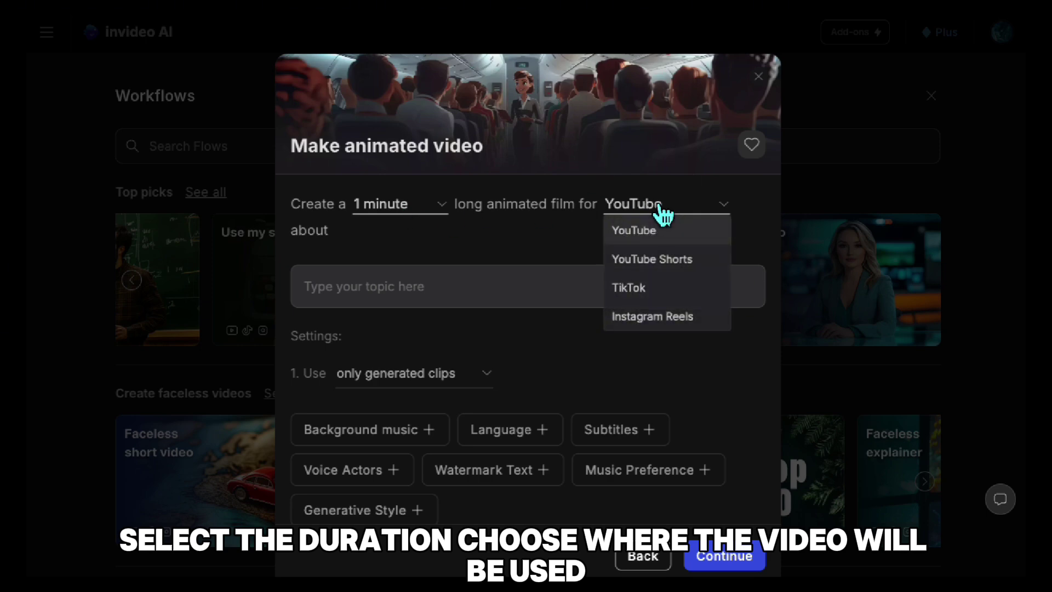
{"action": "left_click", "coordinate": [660, 212]}
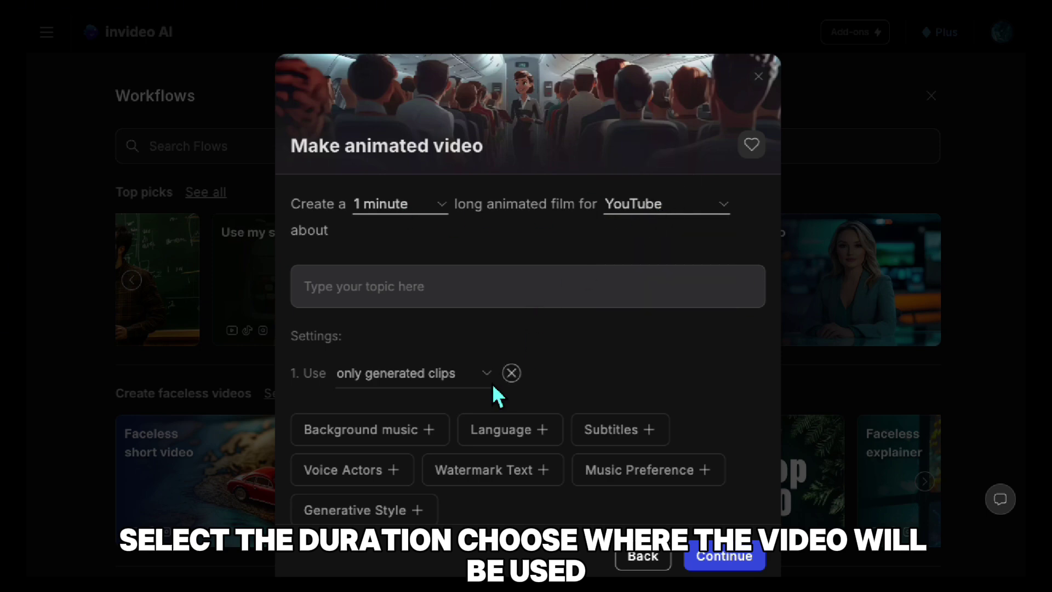
{"action": "left_click", "coordinate": [414, 379]}
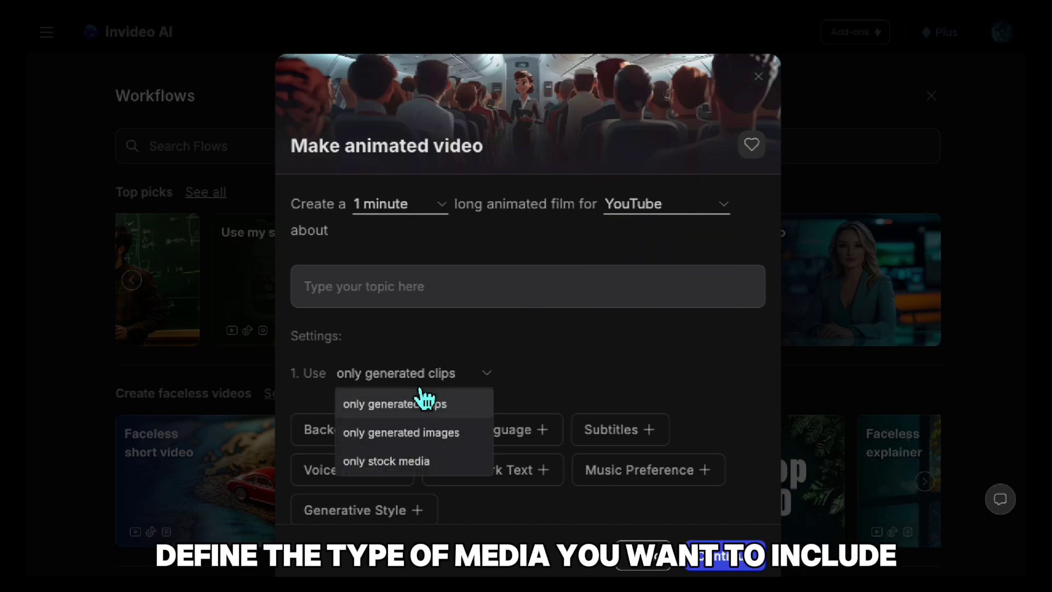
{"action": "left_click", "coordinate": [425, 402]}
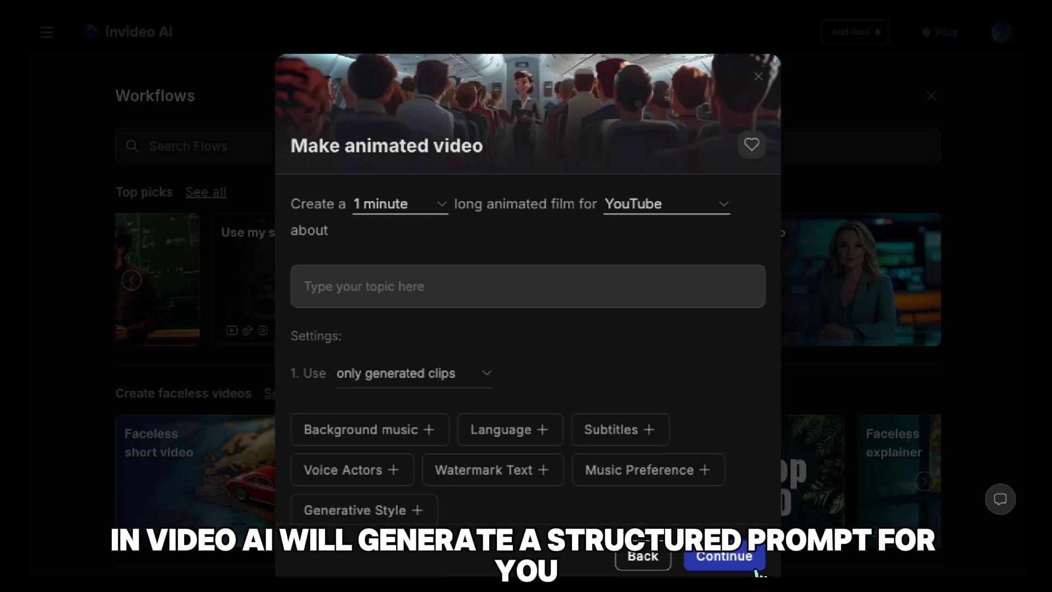
Enter the topic 'top 10 touristic places in istanbul' and submit the brief
{"action": "left_click", "coordinate": [466, 296]}
{"action": "type", "text": "istanbul"}
{"action": "key", "text": "Home"}
{"action": "type", "text": "top 10 visit"}
{"action": "key", "text": "BackSpace"}
{"action": "key", "text": "BackSpace"}
{"action": "key", "text": "BackSpace"}
{"action": "key", "text": "BackSpace"}
{"action": "key", "text": "BackSpace"}
{"action": "type", "text": "touristic pl"}
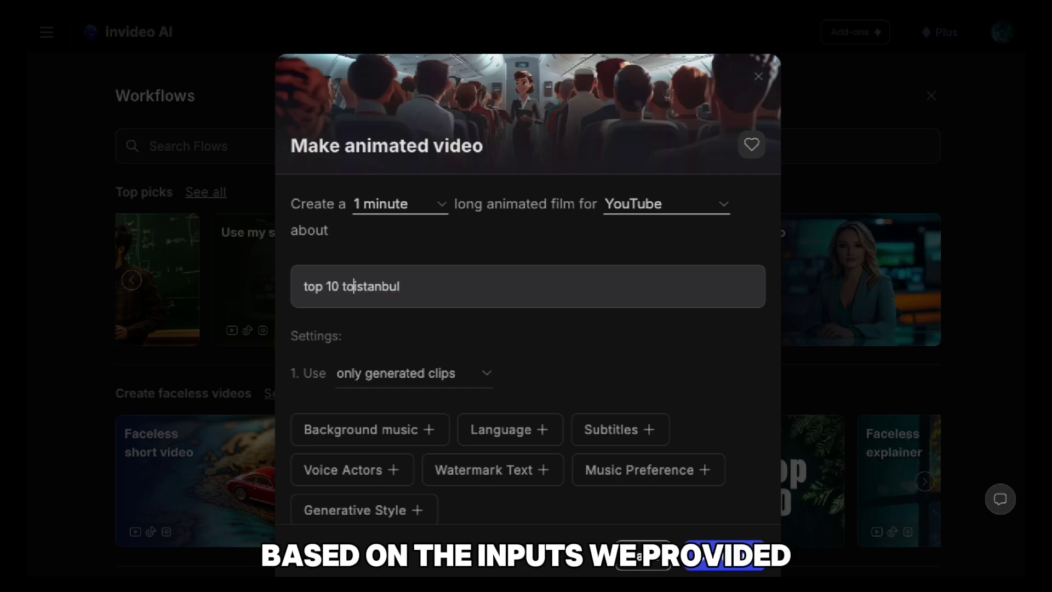
{"action": "type", "text": "aces in"}
{"action": "left_click", "coordinate": [716, 551]}
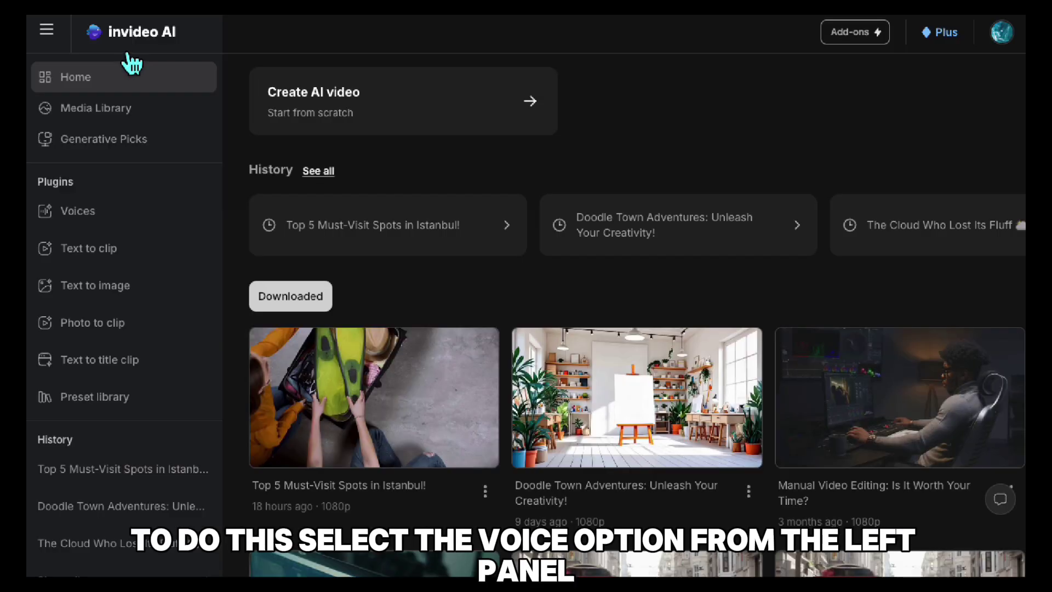
On the Voices page, start adding a voice and review the 30-second and permission-statement requirements
{"action": "left_click", "coordinate": [102, 224]}
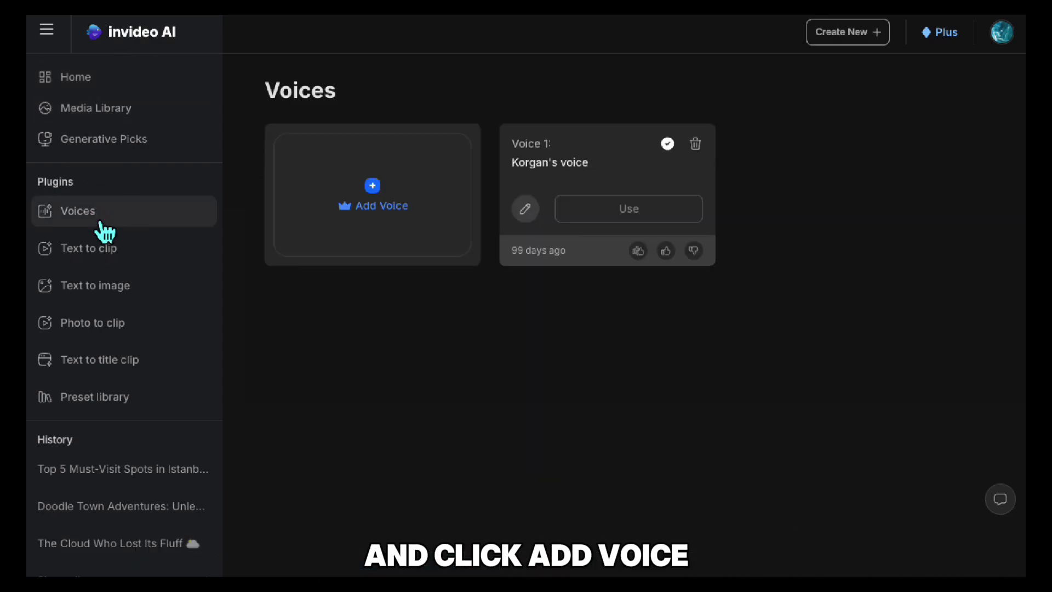
{"action": "left_click", "coordinate": [390, 229]}
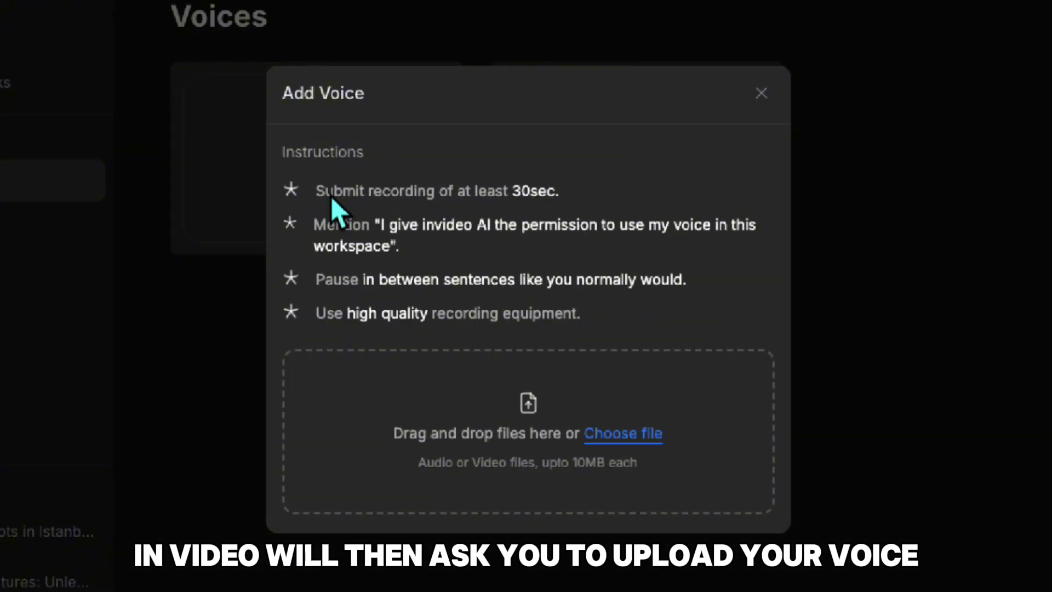
{"action": "left_click_drag", "start_coordinate": [560, 192], "coordinate": [318, 199]}
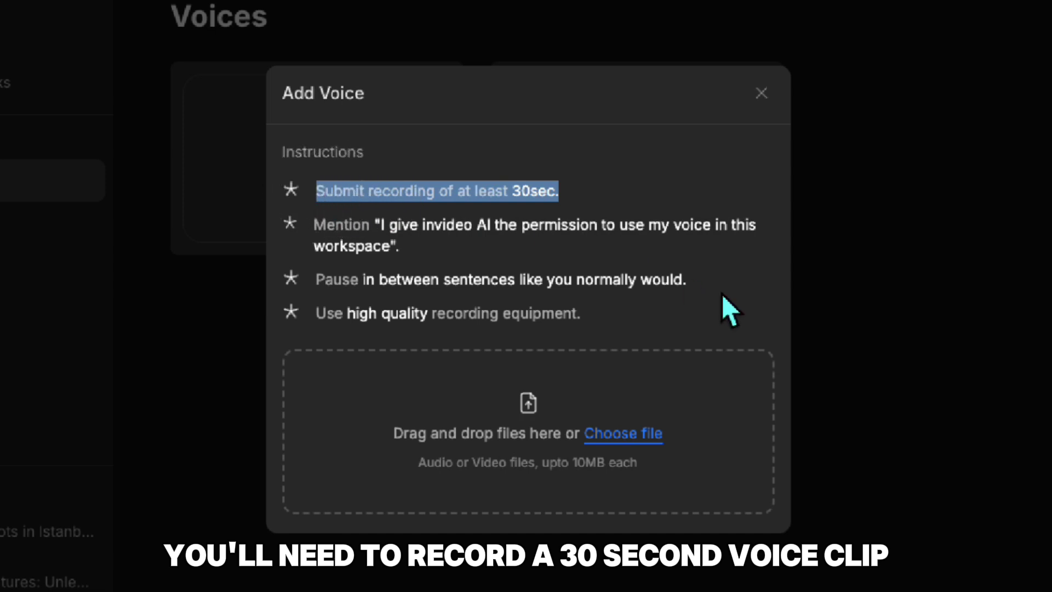
{"action": "left_click_drag", "start_coordinate": [412, 247], "coordinate": [314, 231]}
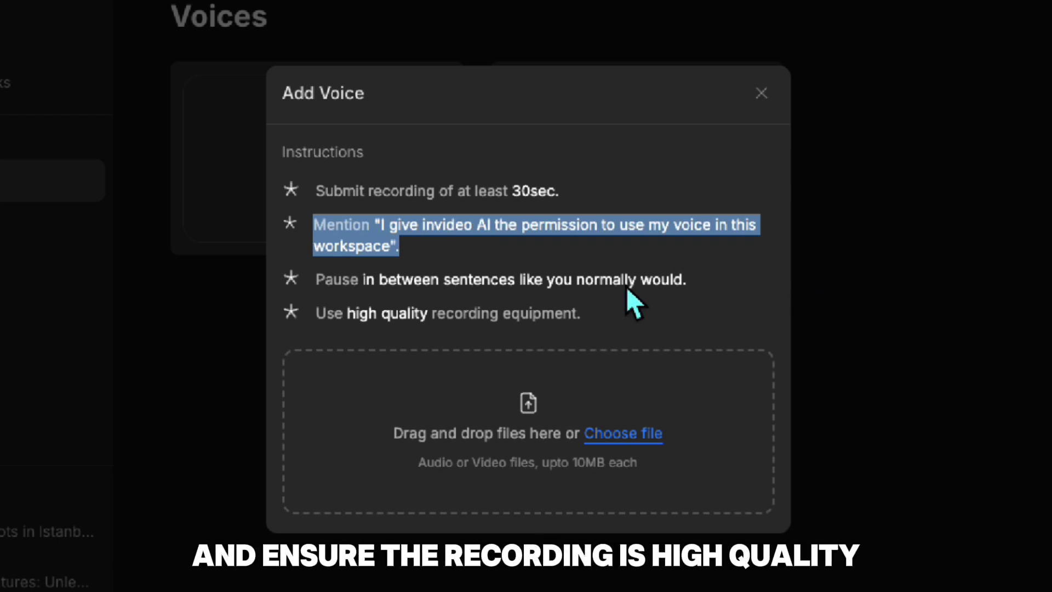
Review the pause-between-sentences and high-quality equipment recording instructions
{"action": "left_click_drag", "start_coordinate": [315, 280], "coordinate": [589, 296]}
{"action": "left_click", "coordinate": [327, 307]}
{"action": "left_click_drag", "start_coordinate": [325, 294], "coordinate": [630, 305]}
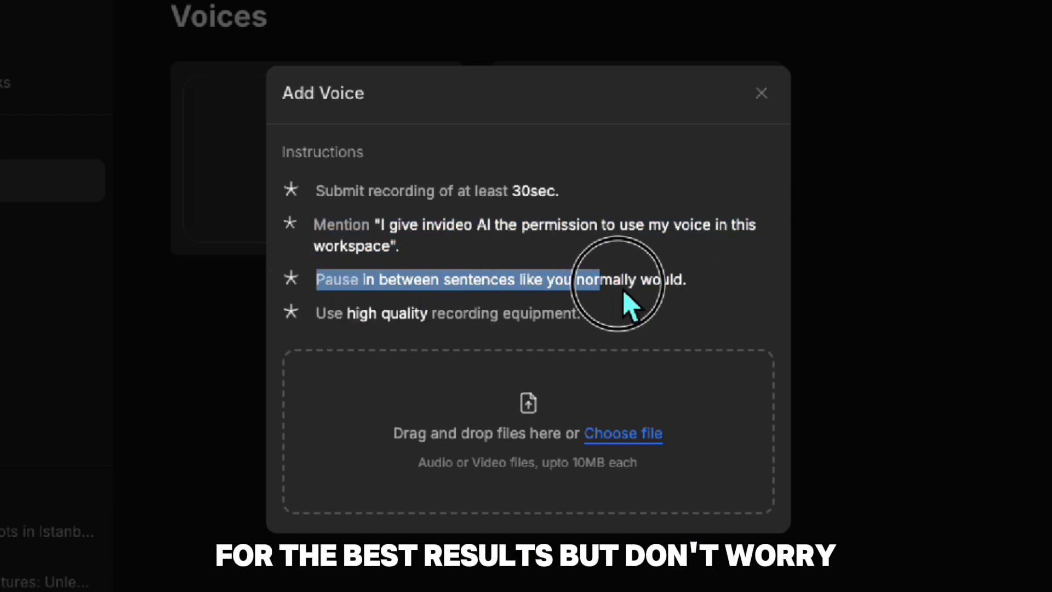
{"action": "triple_click", "coordinate": [707, 293]}
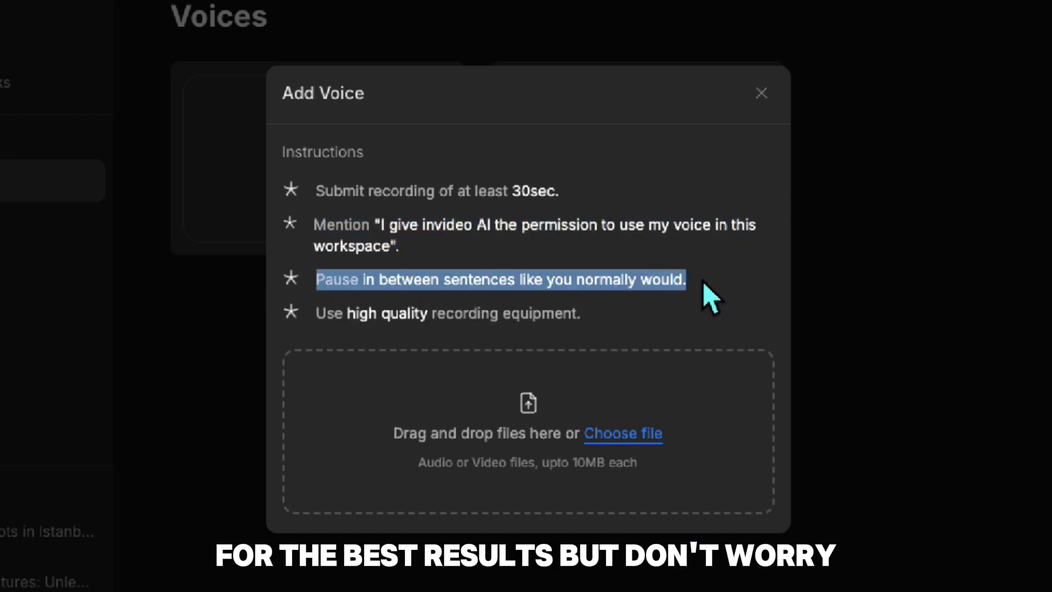
{"action": "double_click", "coordinate": [325, 315]}
{"action": "left_click", "coordinate": [667, 329]}
{"action": "left_click", "coordinate": [613, 326]}
{"action": "triple_click", "coordinate": [613, 334]}
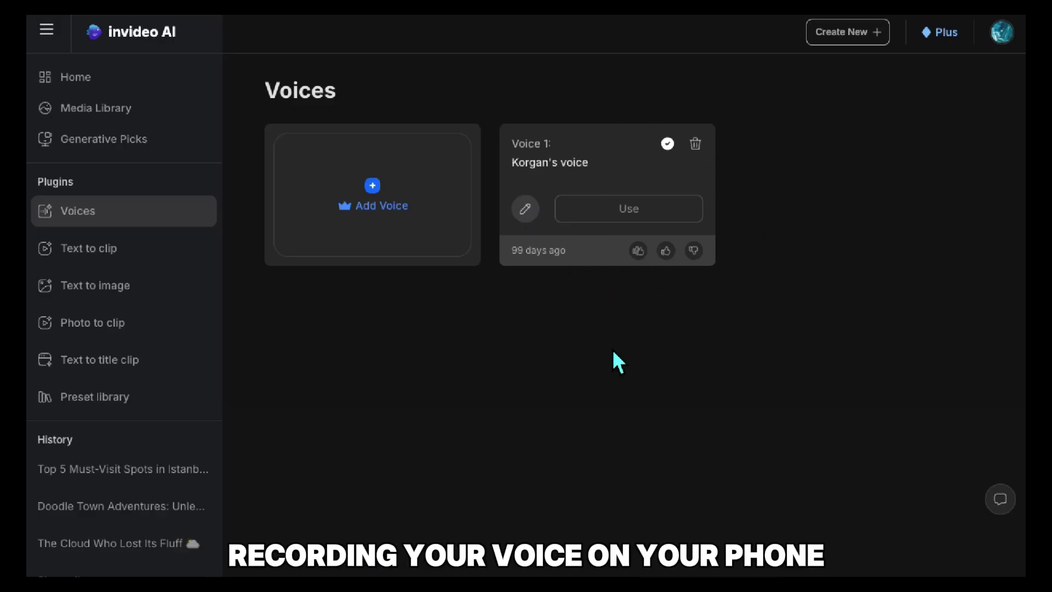
Use the saved cloned voice and write a 1-minute YouTube Shorts prompt about Istanbul's top 5 places
{"action": "left_click", "coordinate": [643, 220]}
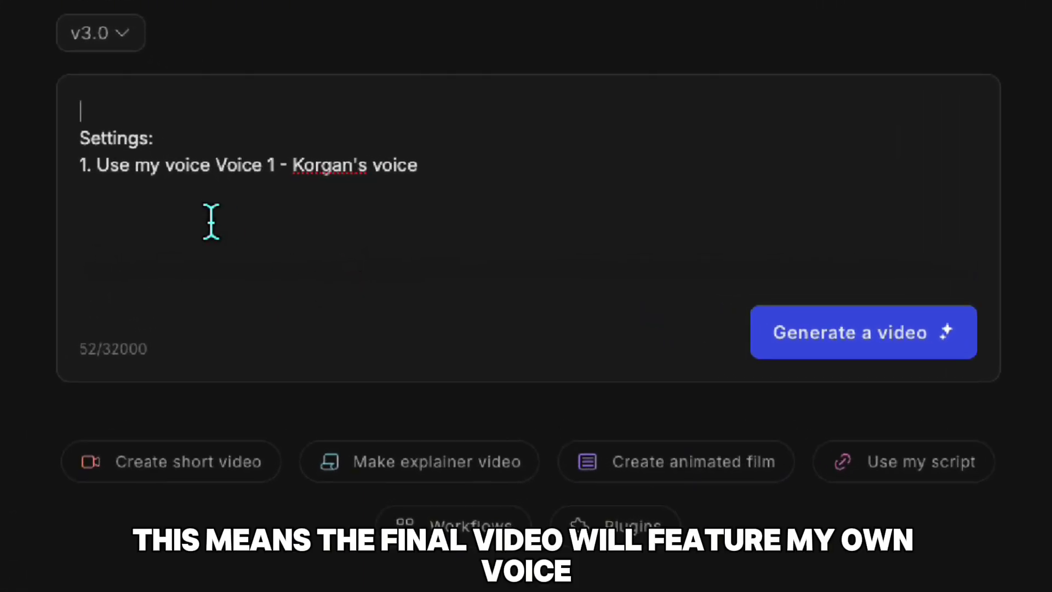
{"action": "left_click_drag", "start_coordinate": [85, 187], "coordinate": [425, 193]}
{"action": "left_click", "coordinate": [82, 112]}
{"action": "key", "text": "Return"}
{"action": "key", "text": "Up"}
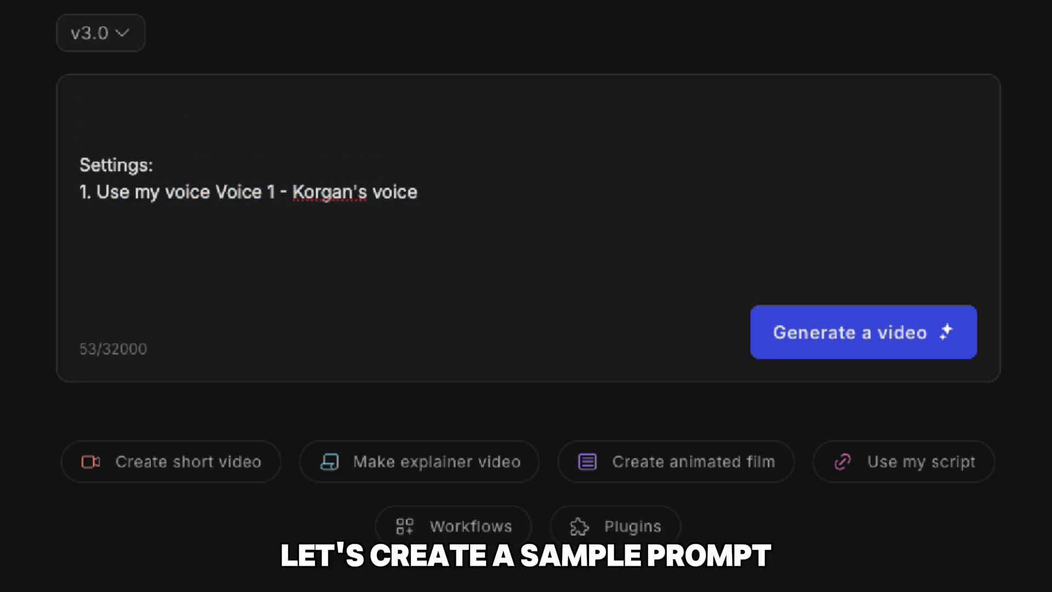
{"action": "type", "text": "Create a 1-minutes shor"}
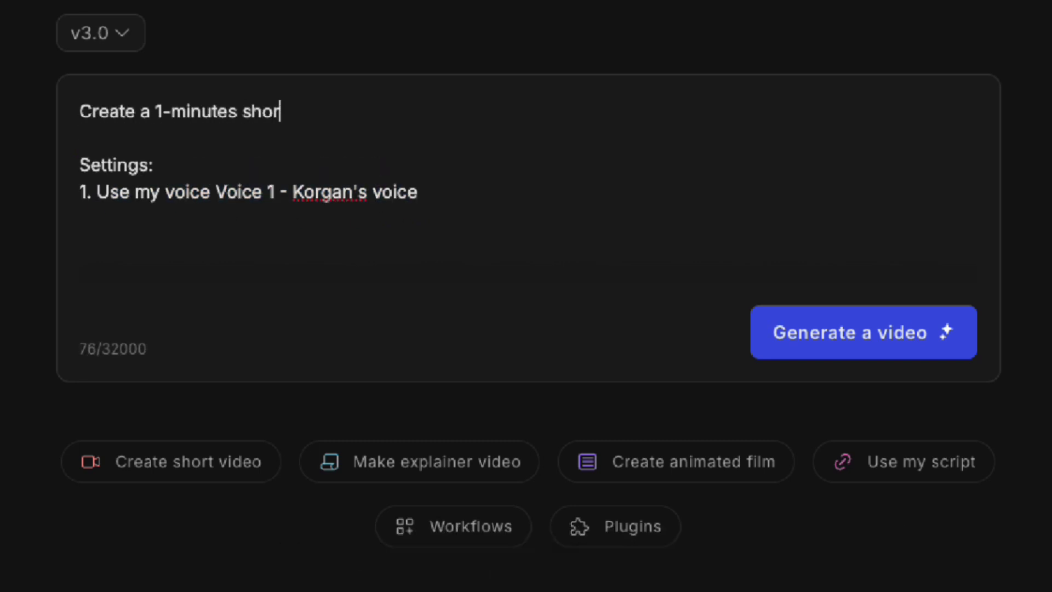
{"action": "type", "text": "ts video for YouTube Shorts a"}
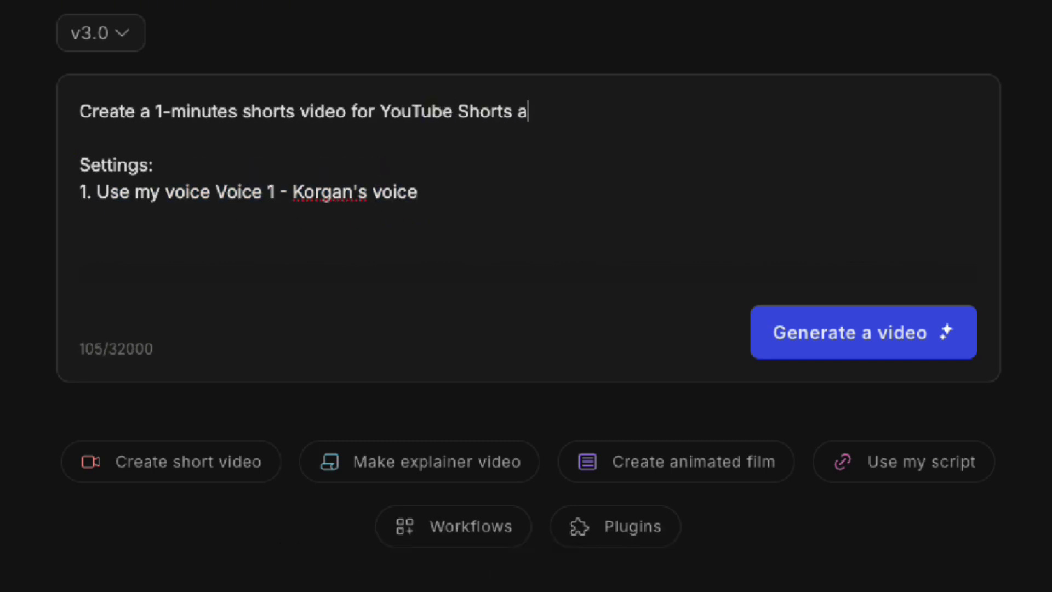
{"action": "type", "text": "bout top 5 places in Istanbul "}
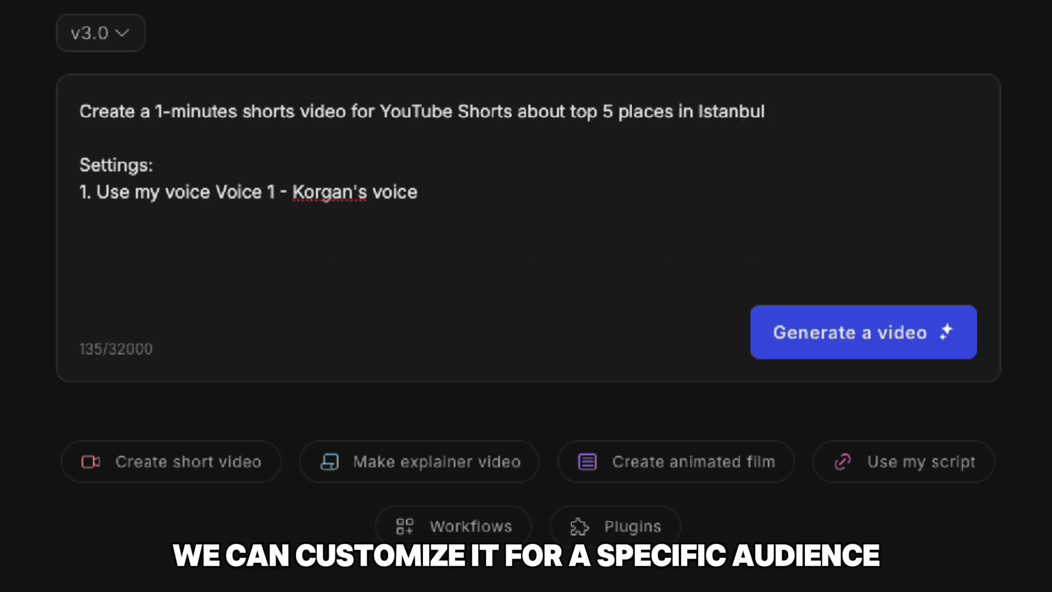
{"action": "type", "text": "for the au"}
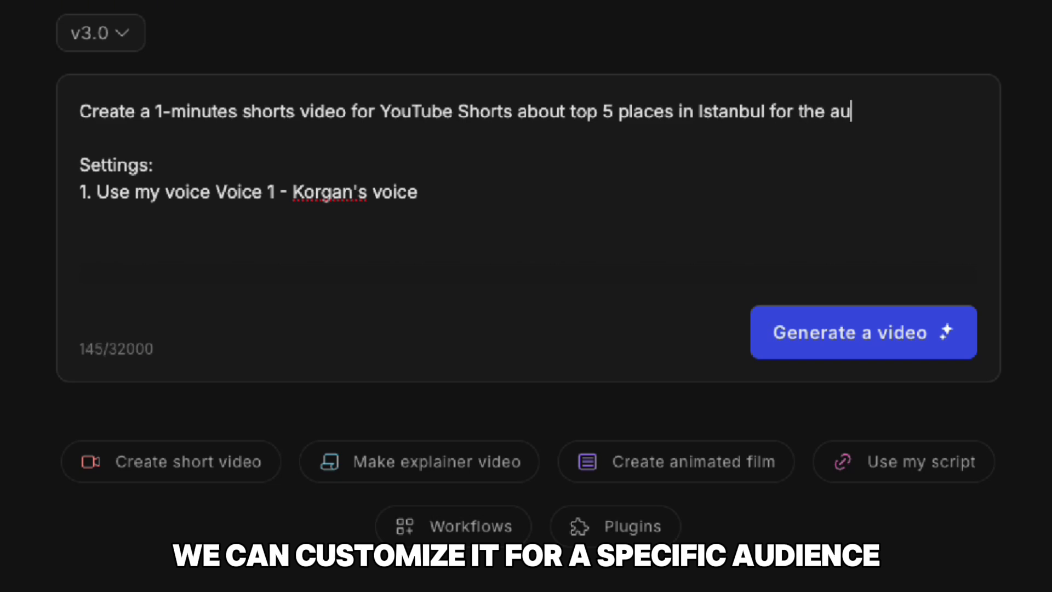
{"action": "type", "text": "dience inter"}
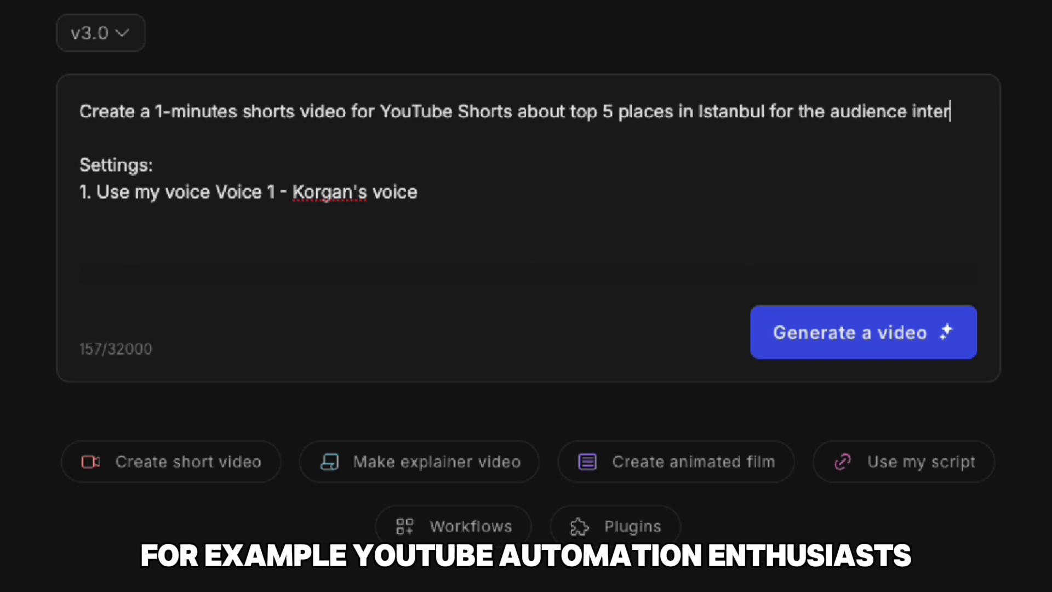
{"action": "type", "text": "ested in yo"}
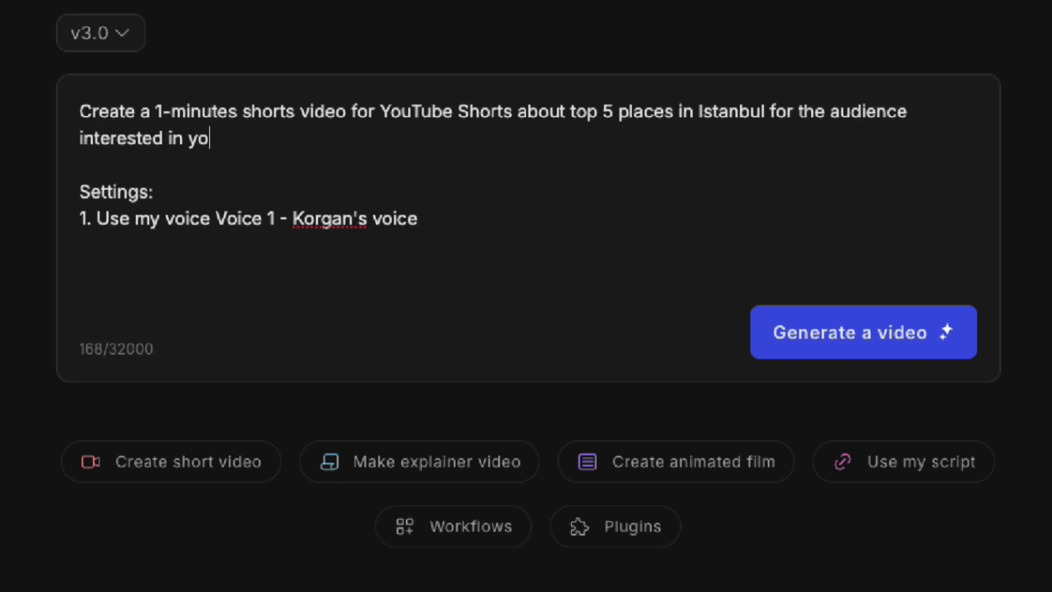
{"action": "type", "text": "utube automation"}
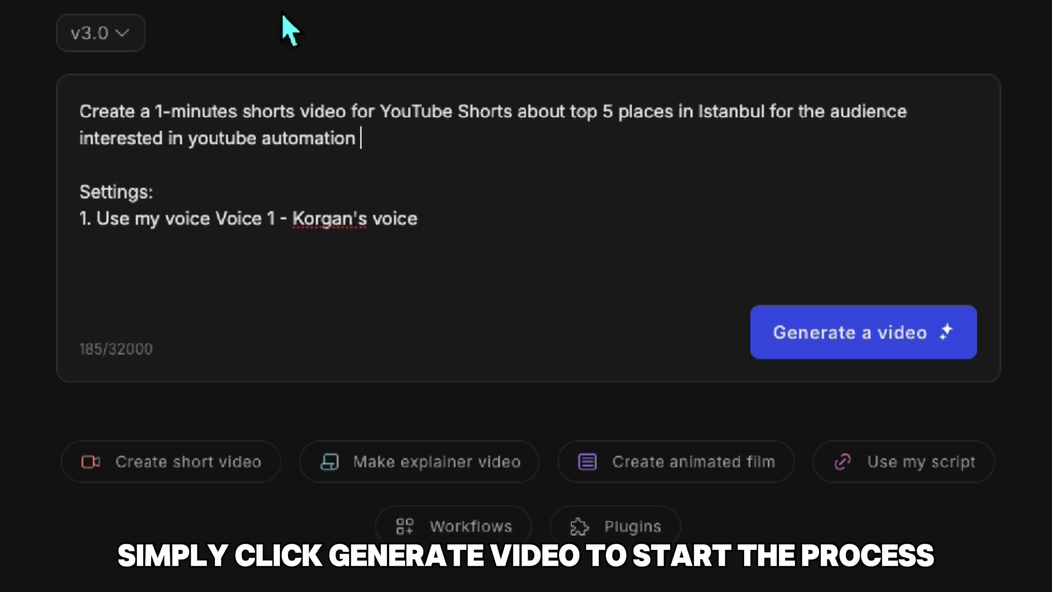
Generate the video with Generative Media, Realistic style, Rapid Cuts and YouTube Shorts format
{"action": "left_click", "coordinate": [931, 331]}
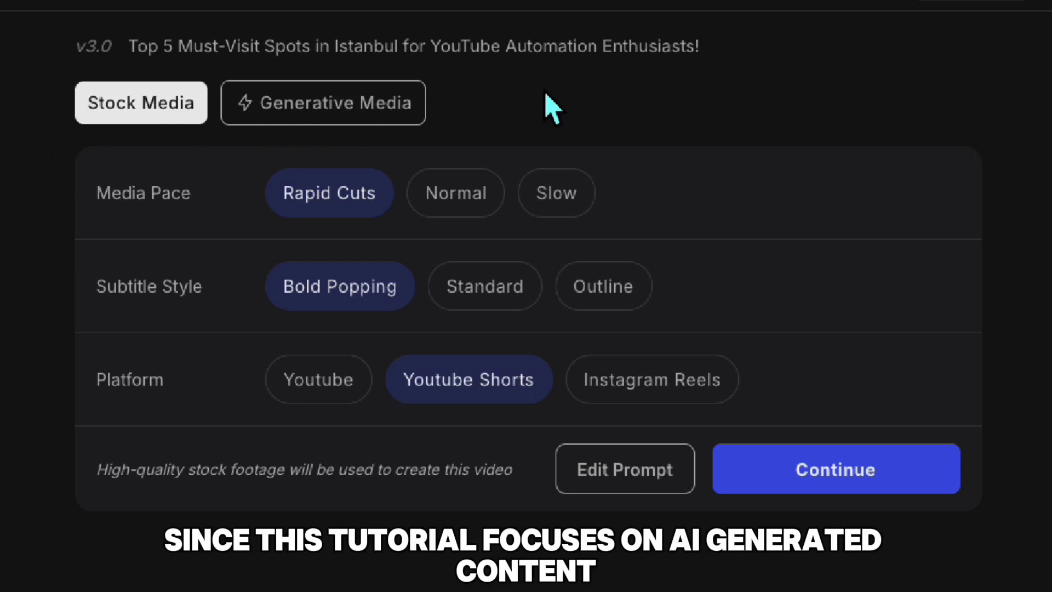
{"action": "left_click", "coordinate": [383, 104]}
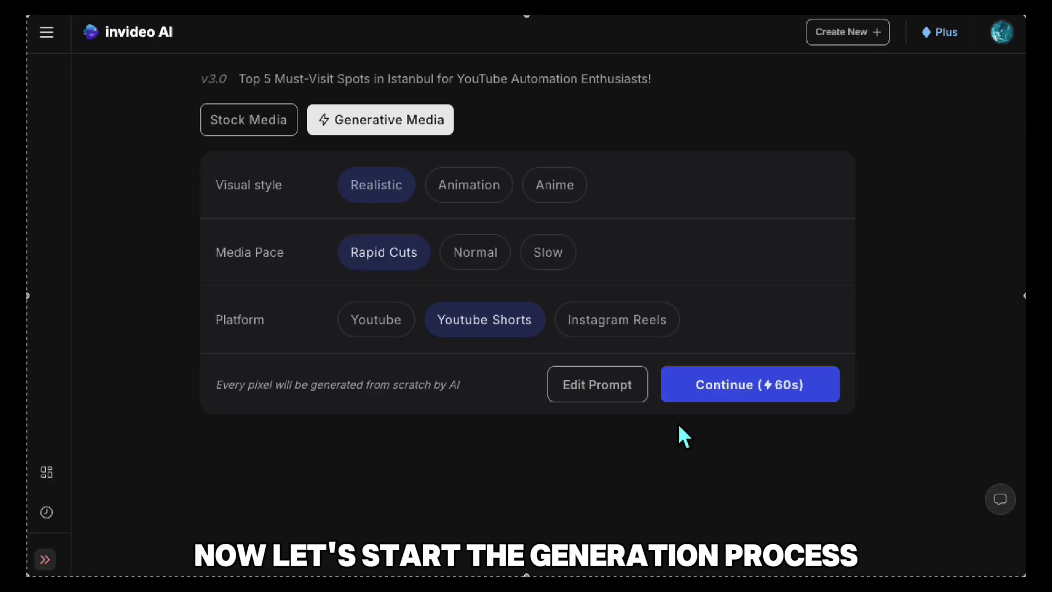
{"action": "left_click", "coordinate": [723, 396]}
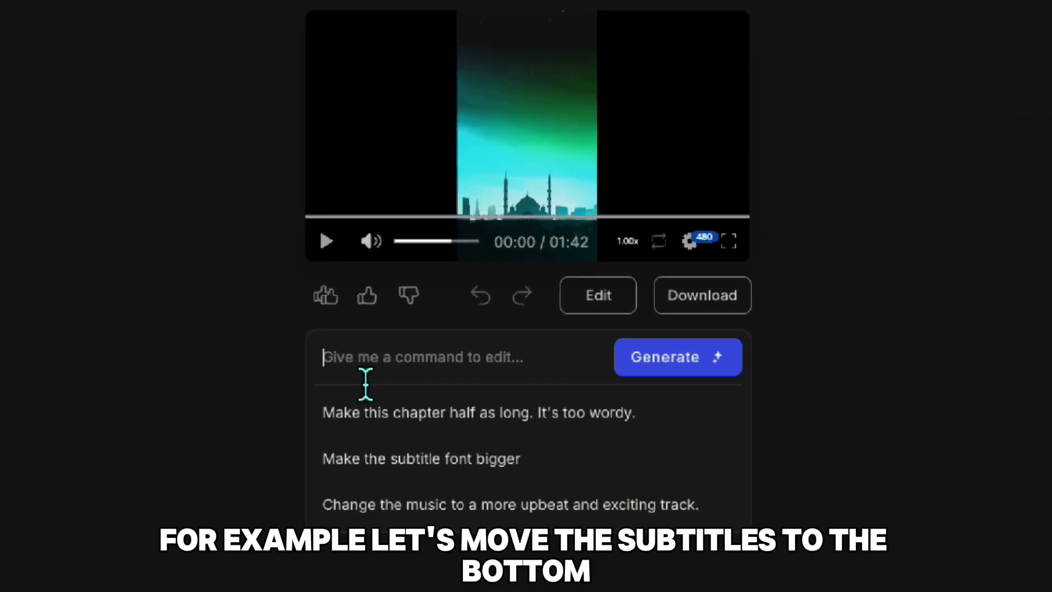
Request 'put the caption to buttom', then submit a second request to change the language
{"action": "type", "text": "put "}
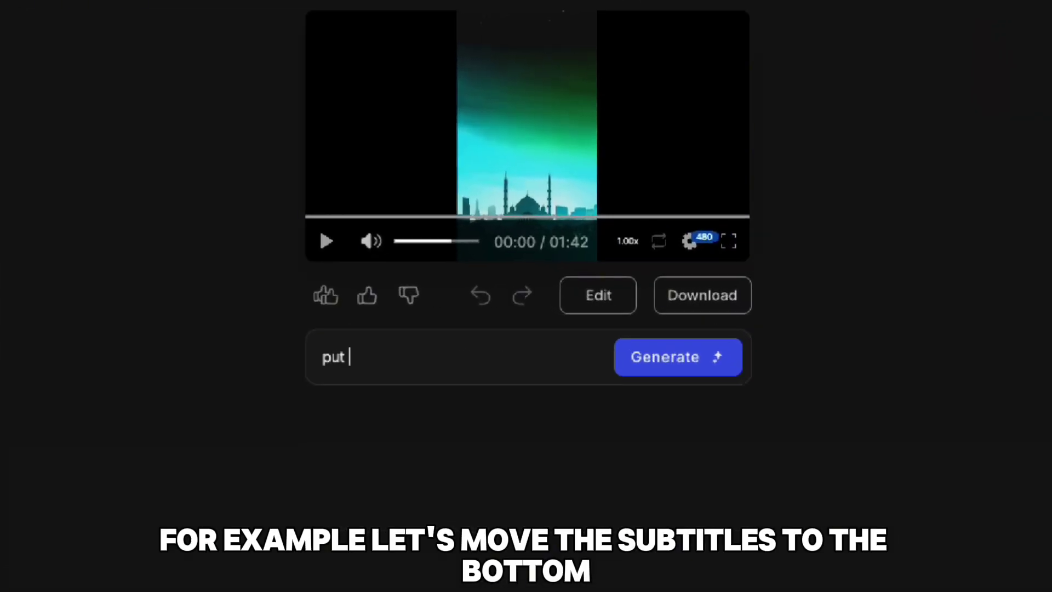
{"action": "type", "text": "the caption to buttom"}
{"action": "left_click", "coordinate": [678, 374]}
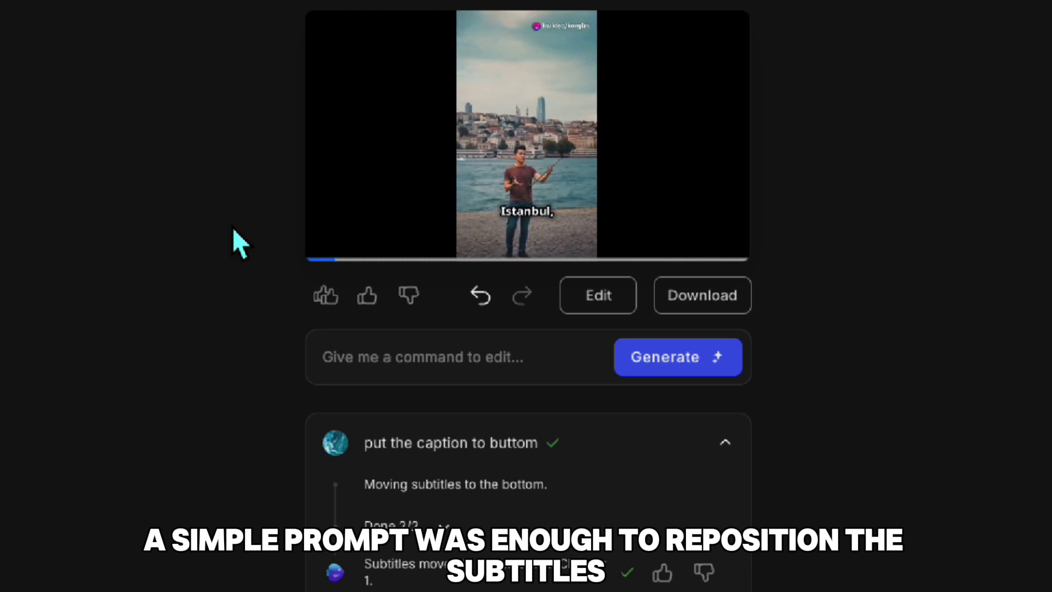
{"action": "left_click", "coordinate": [377, 366]}
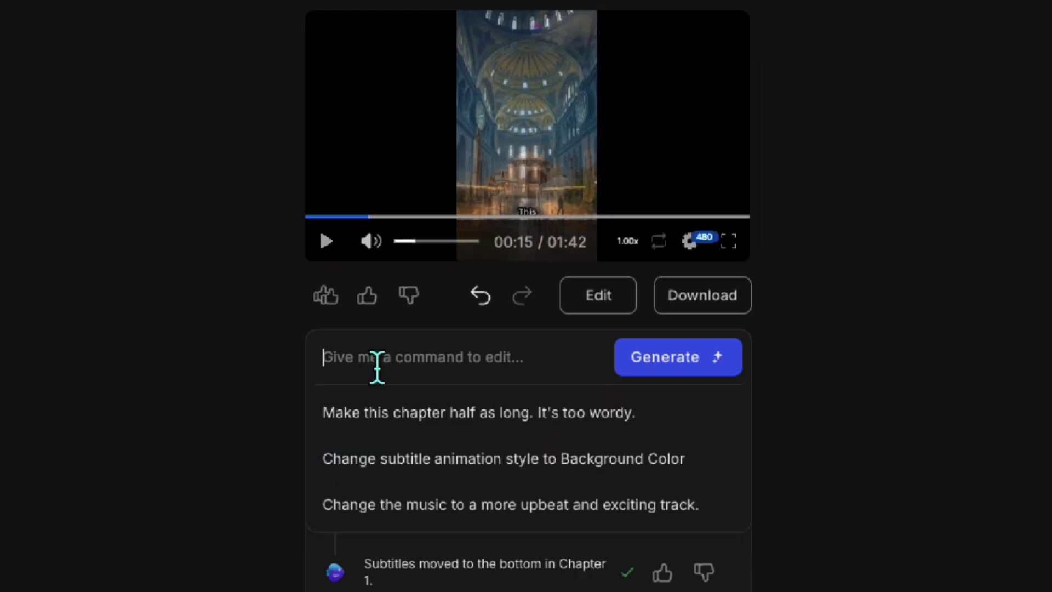
{"action": "type", "text": "change the language to german"}
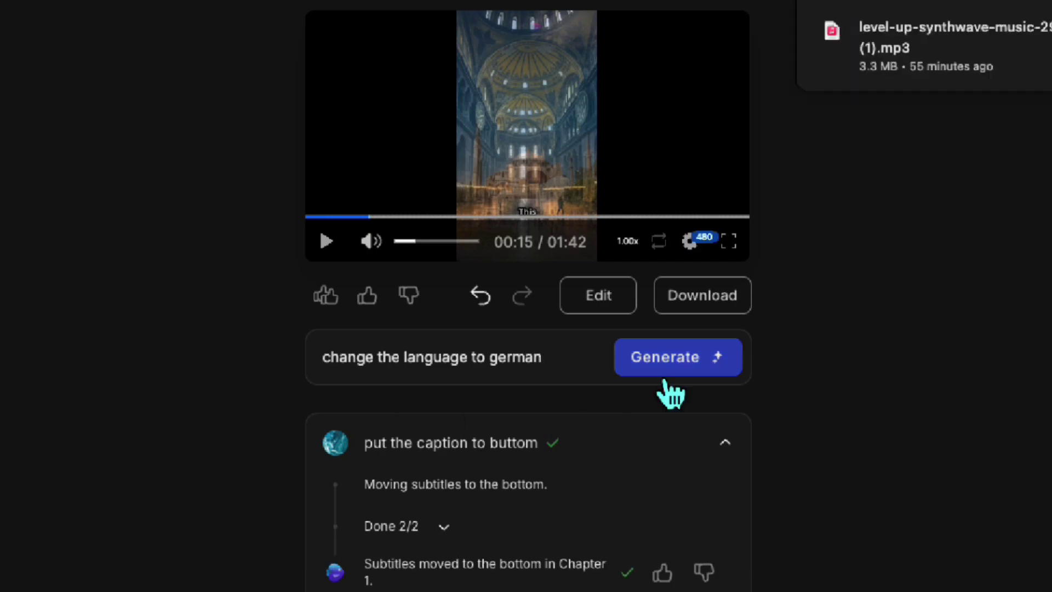
{"action": "left_click", "coordinate": [663, 365]}
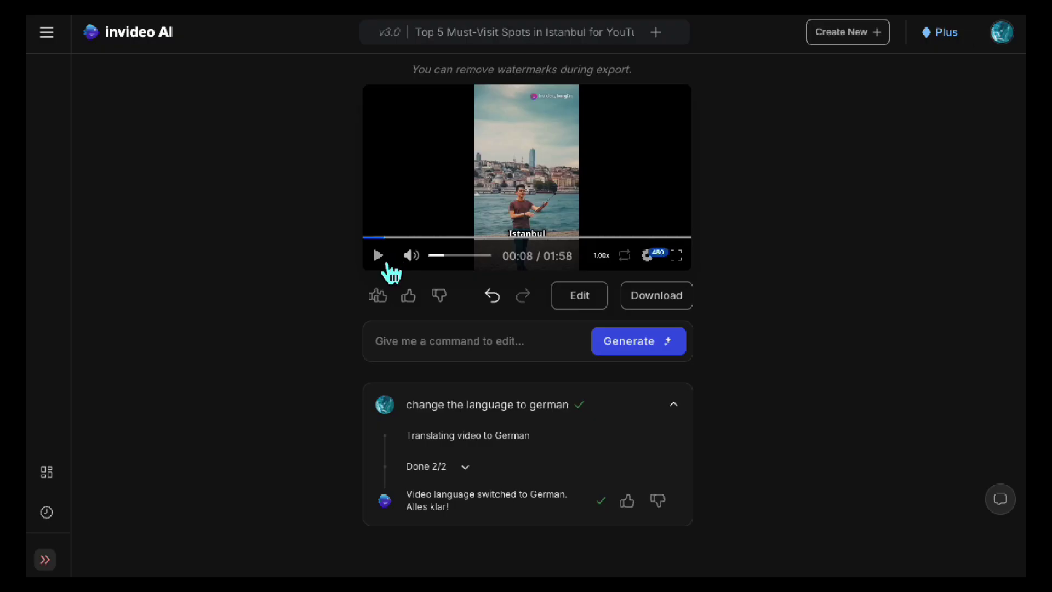
Play the German version of the Istanbul Shorts video
{"action": "left_click", "coordinate": [386, 264]}
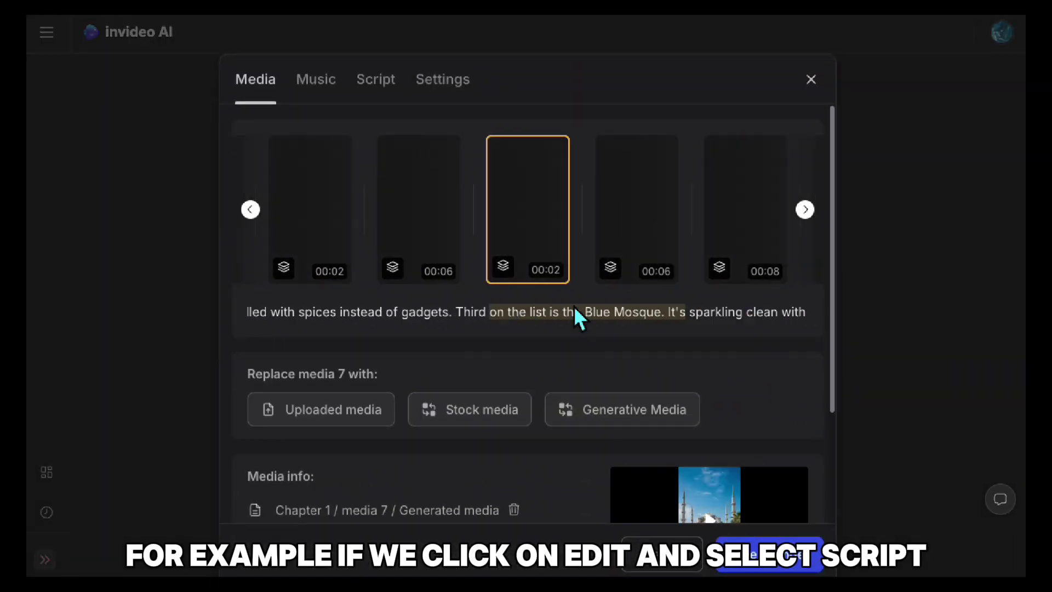
In the Script view, insert 'your best travel' into the opening greeting line
{"action": "left_click", "coordinate": [379, 80]}
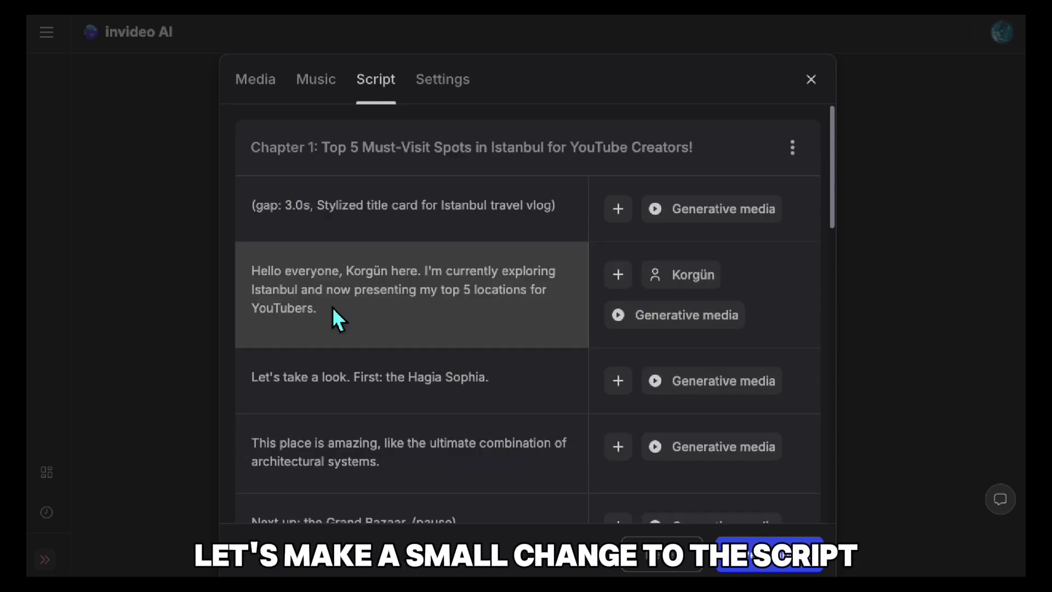
{"action": "left_click", "coordinate": [347, 271]}
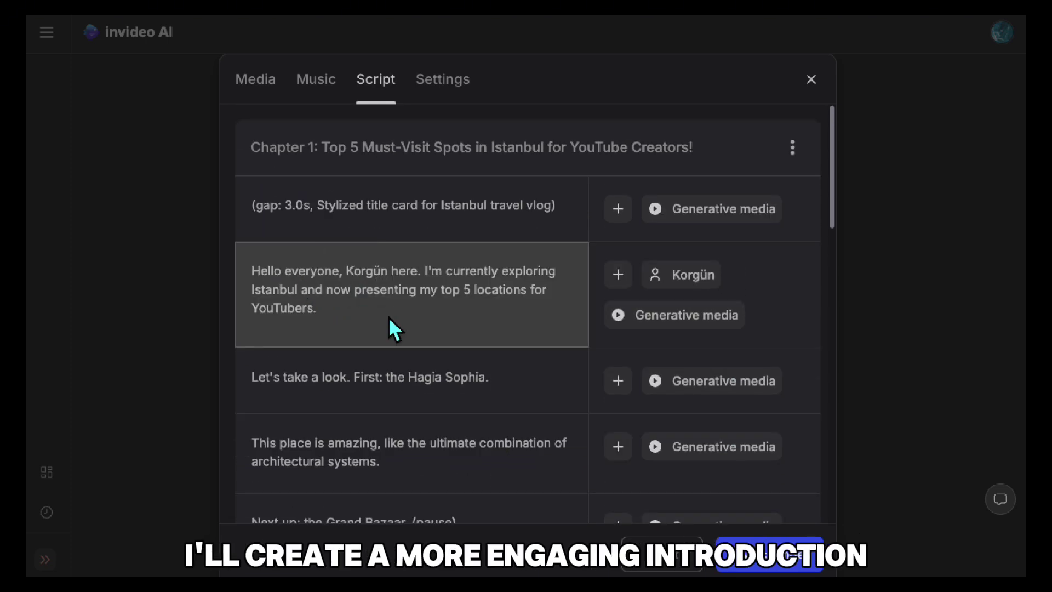
{"action": "type", "text": "yout"}
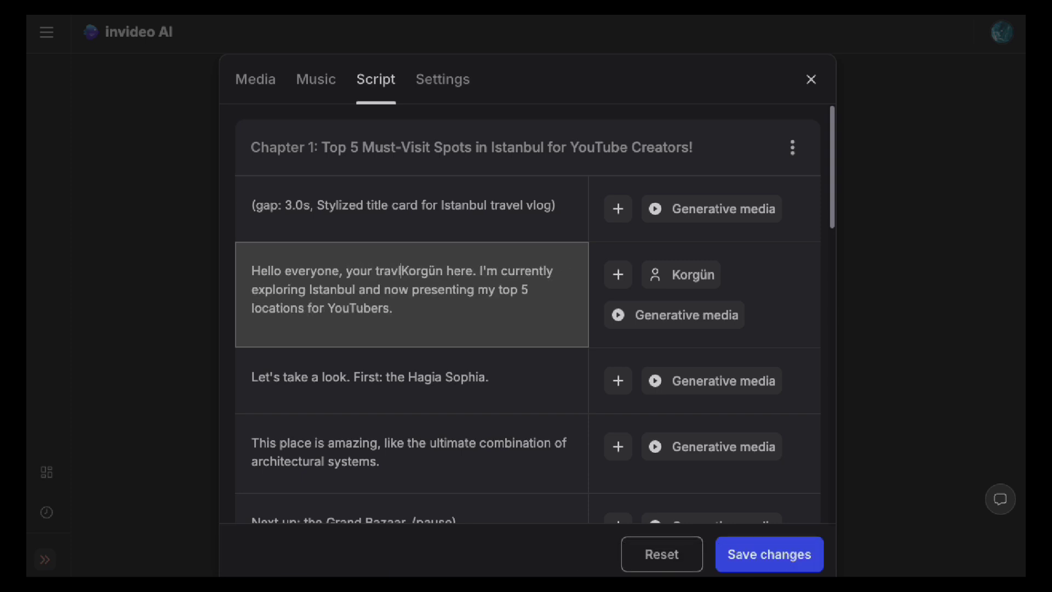
{"action": "type", "text": "best trav"}
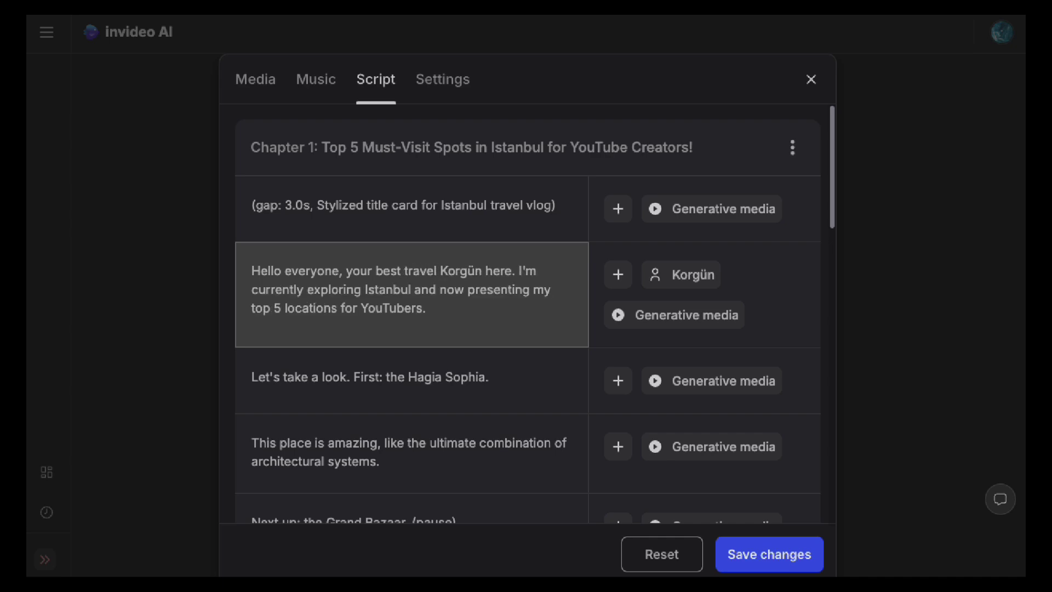